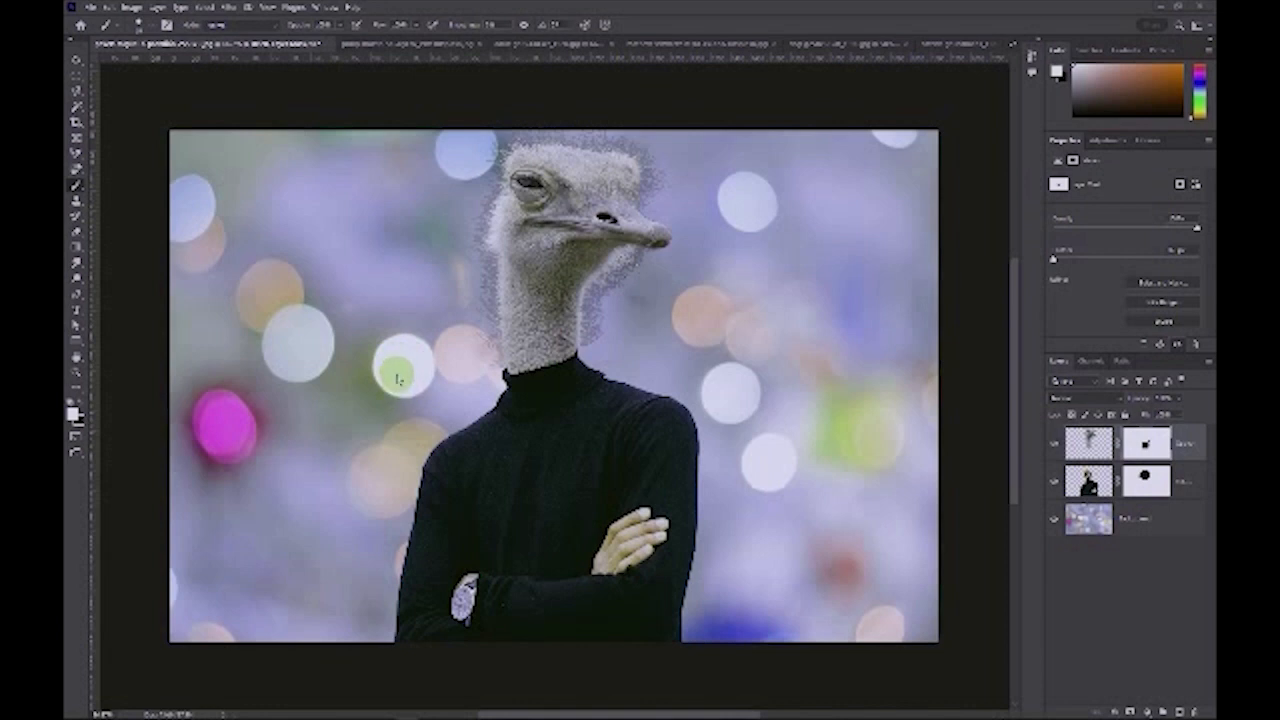
{"action": "left_click", "coordinate": [133, 8]}
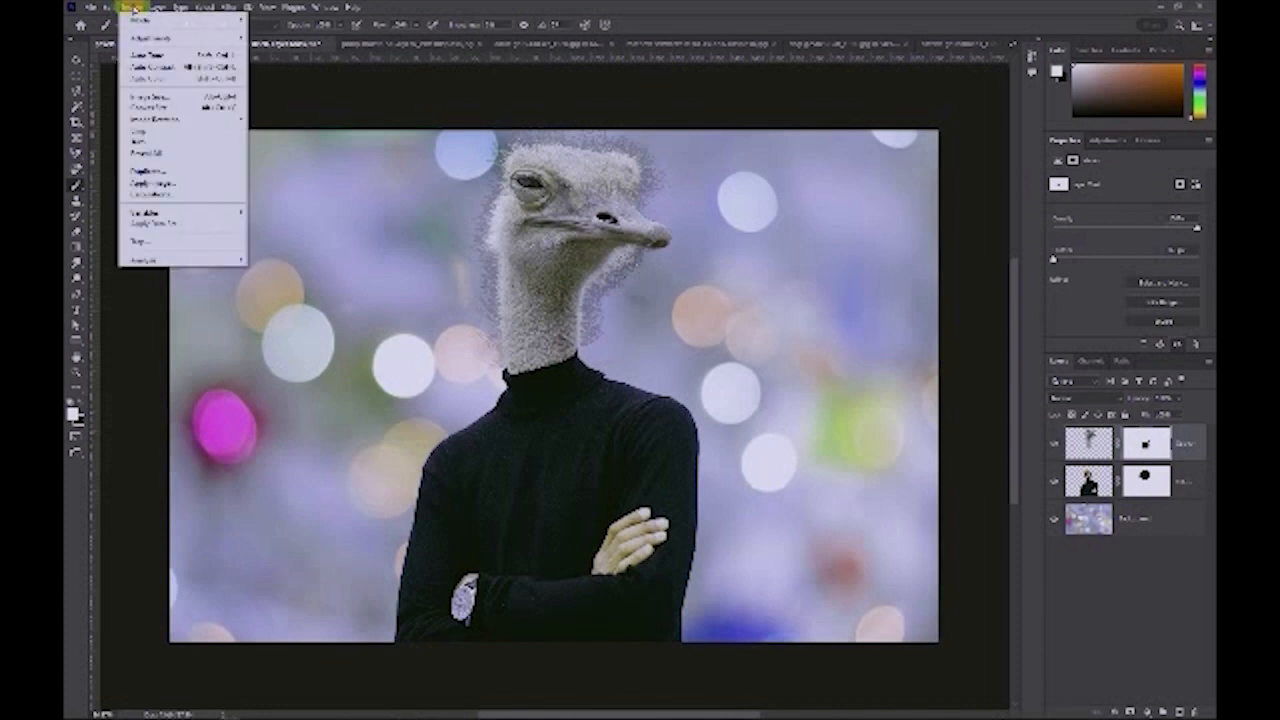
{"action": "left_click", "coordinate": [163, 97]}
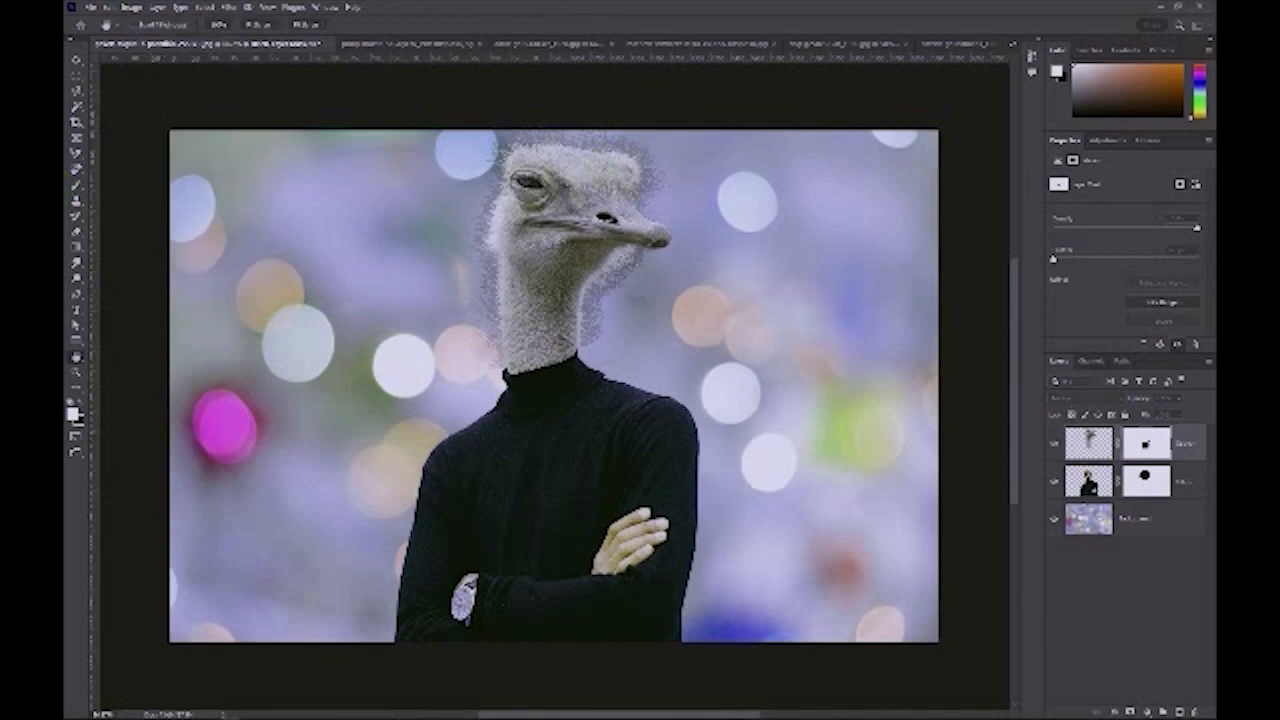
{"action": "left_click_drag", "start_coordinate": [66, 222], "coordinate": [409, 248]}
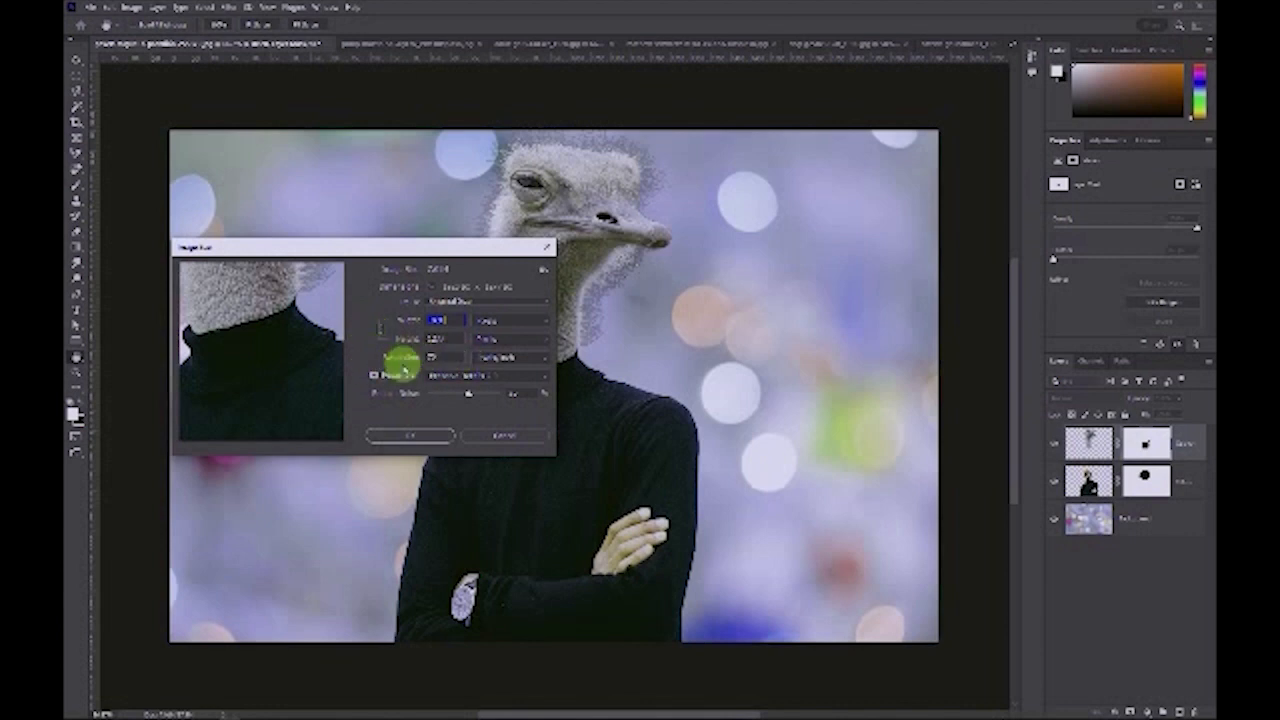
{"action": "left_click_drag", "start_coordinate": [453, 247], "coordinate": [1025, 213]}
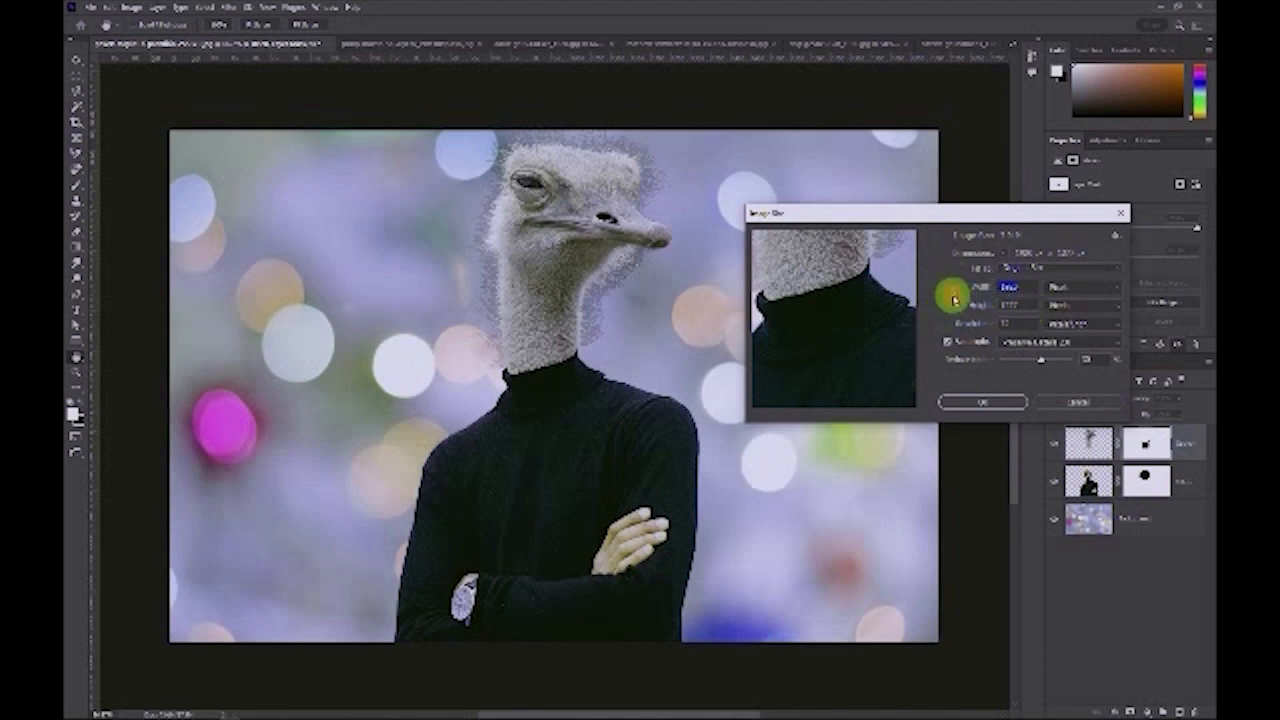
{"action": "double_click", "coordinate": [1018, 304]}
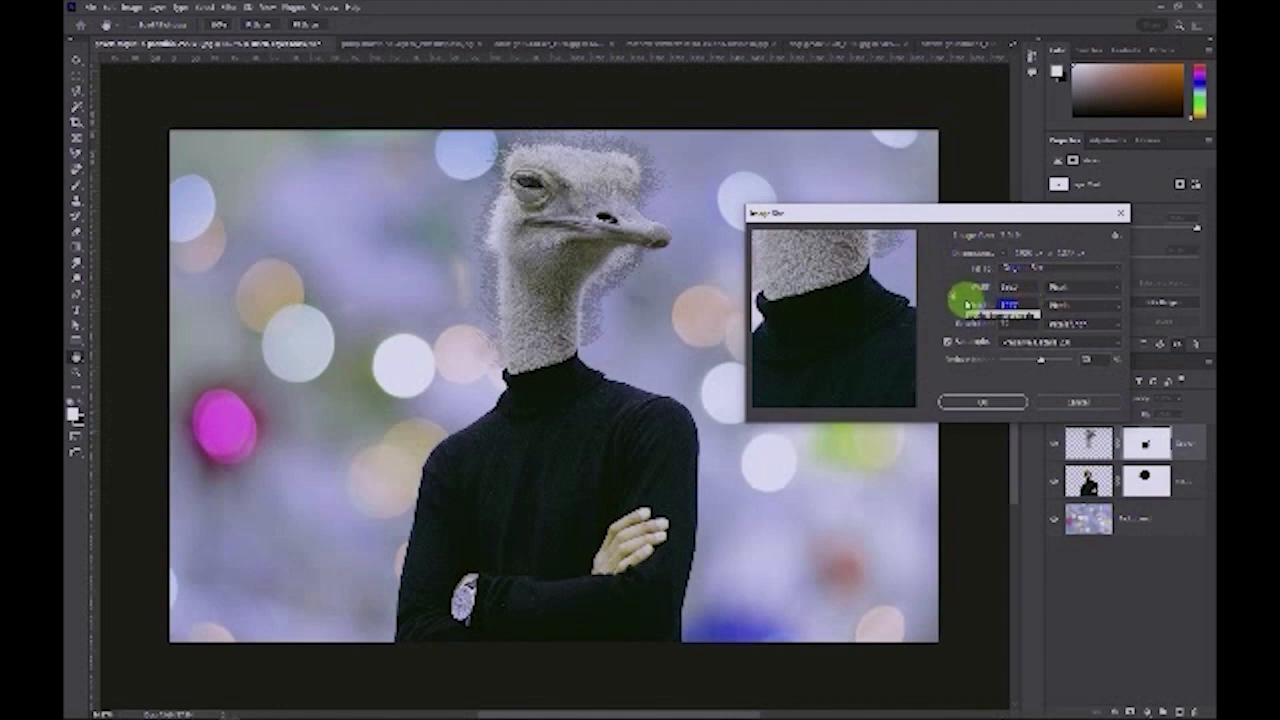
{"action": "type", "text": "1500"}
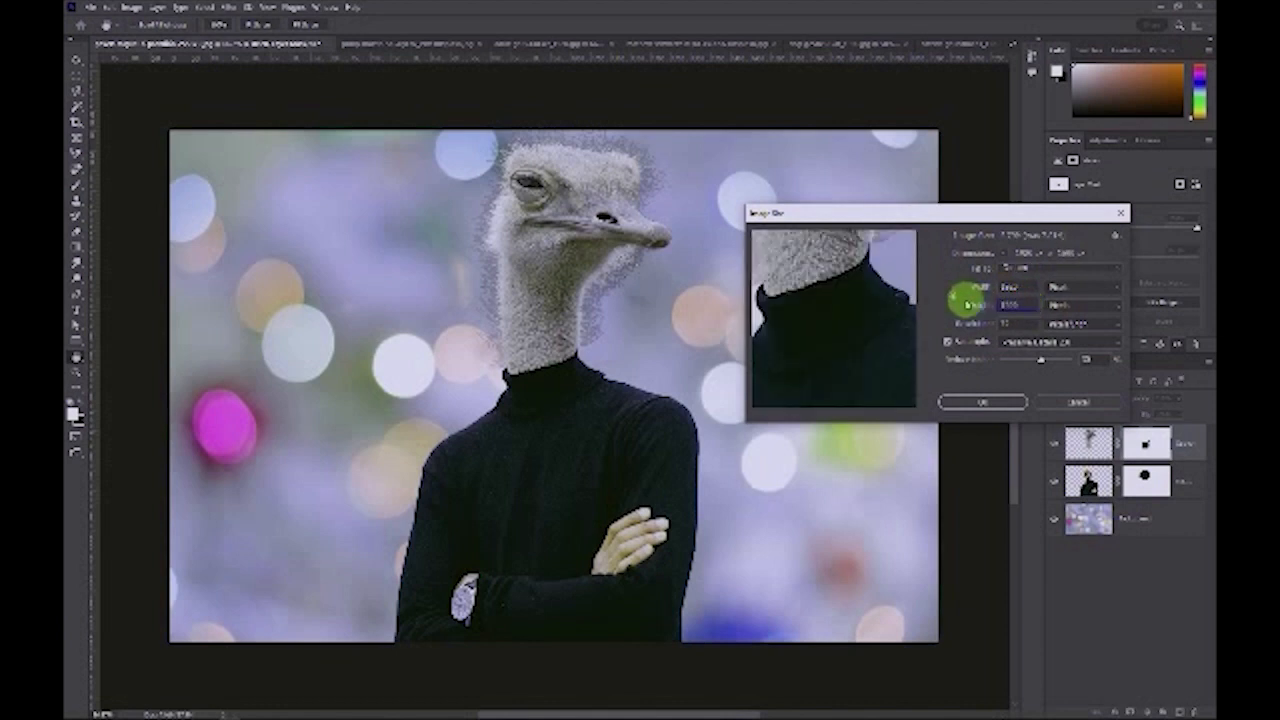
{"action": "mouse_move", "coordinate": [876, 315]}
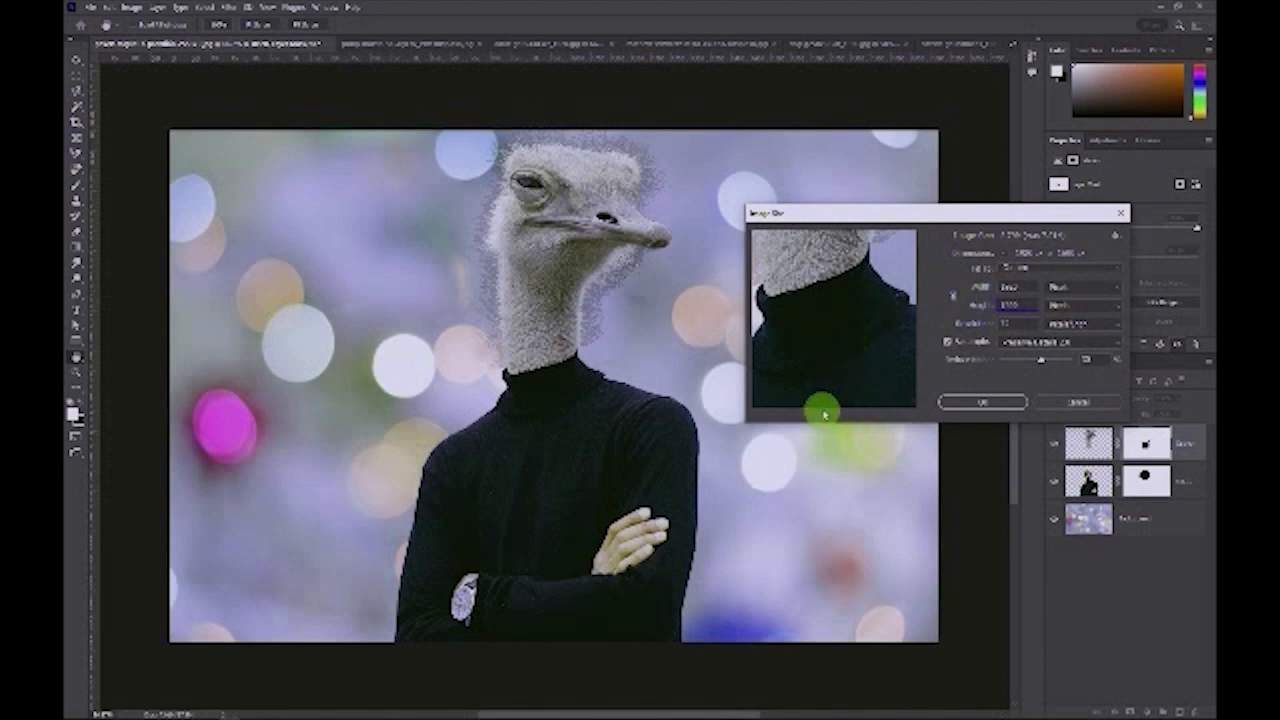
{"action": "left_click", "coordinate": [808, 398]}
{"action": "left_click", "coordinate": [808, 398]}
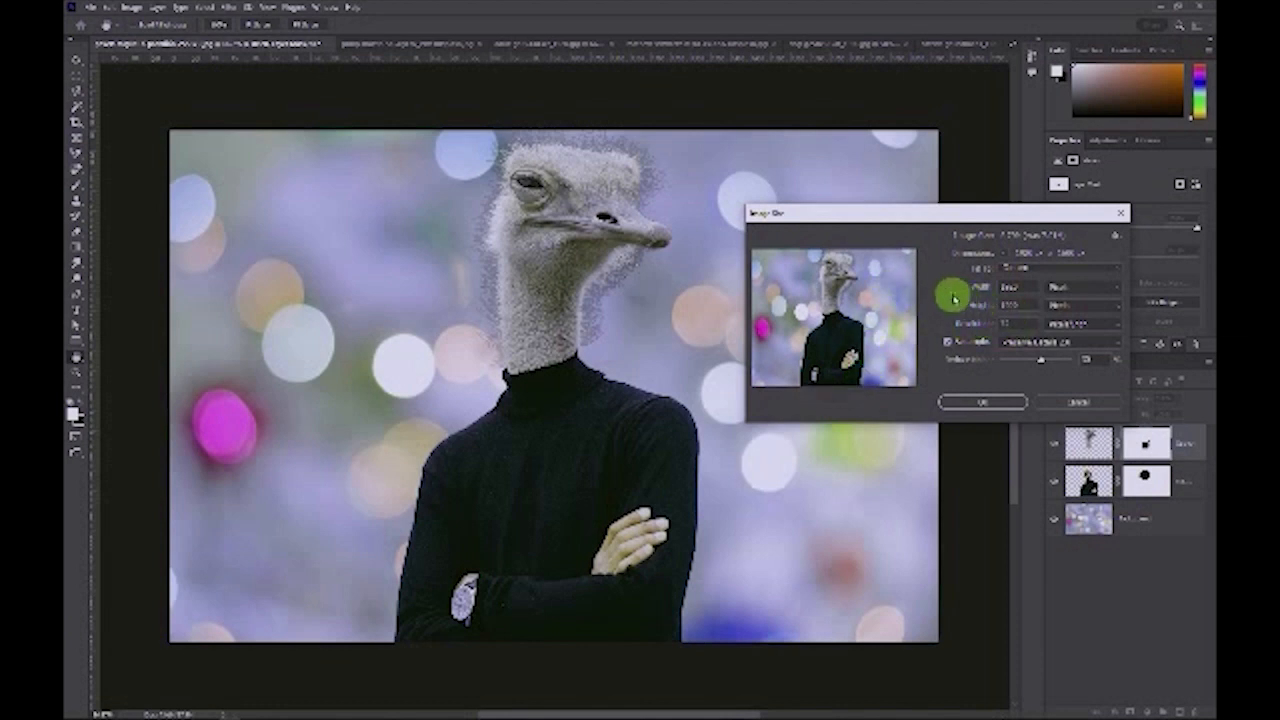
{"action": "left_click", "coordinate": [953, 296]}
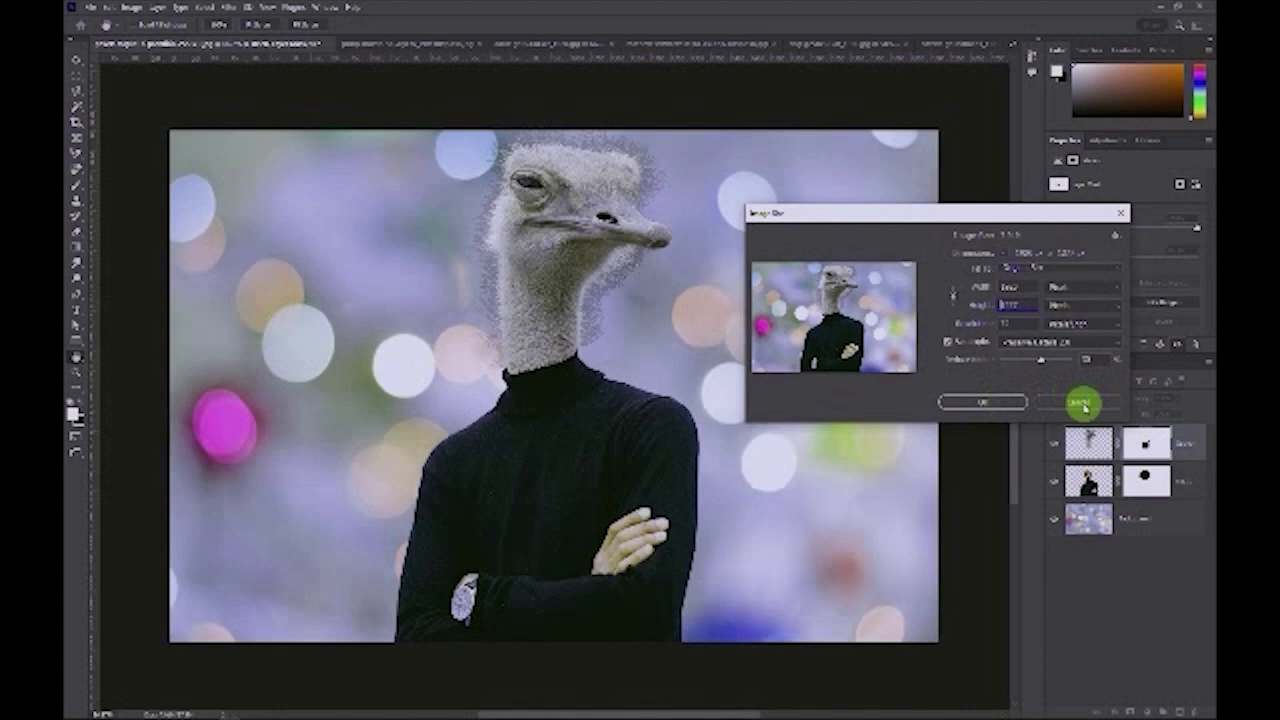
{"action": "left_click", "coordinate": [965, 400]}
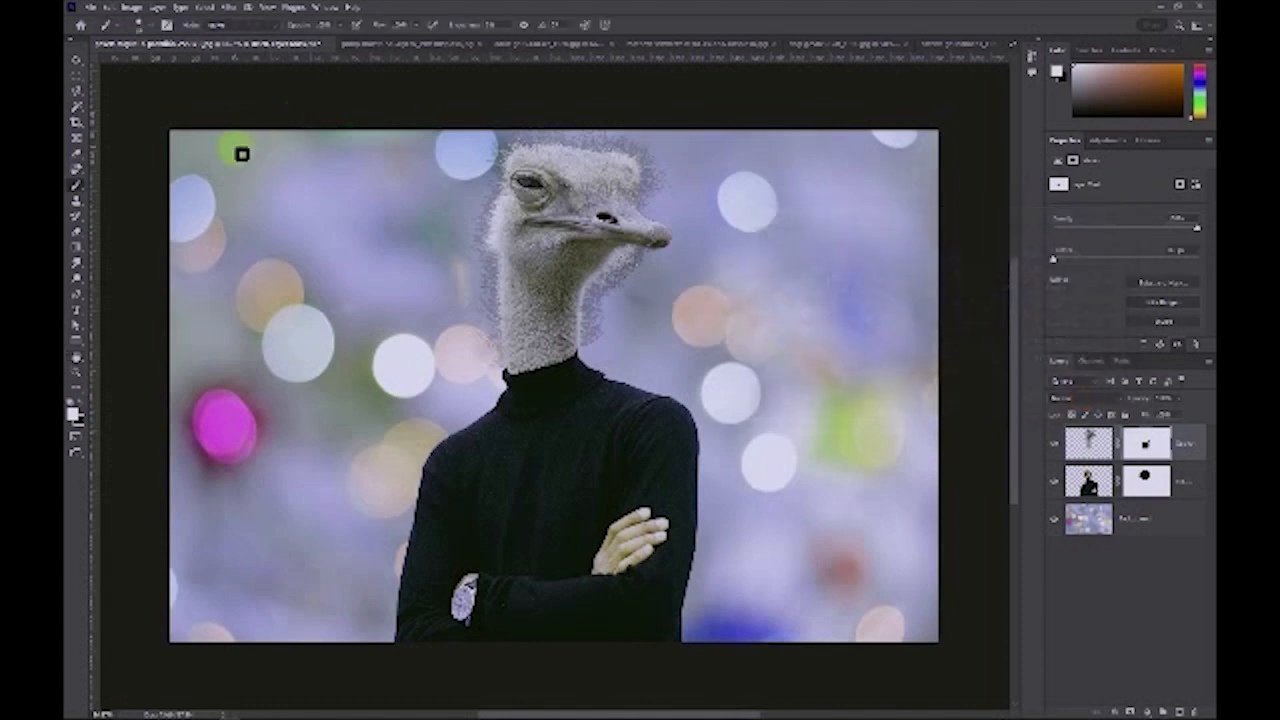
Step: Extend the canvas upward by setting its height to 10 with the anchor at the bottom centre
{"action": "left_click", "coordinate": [131, 7]}
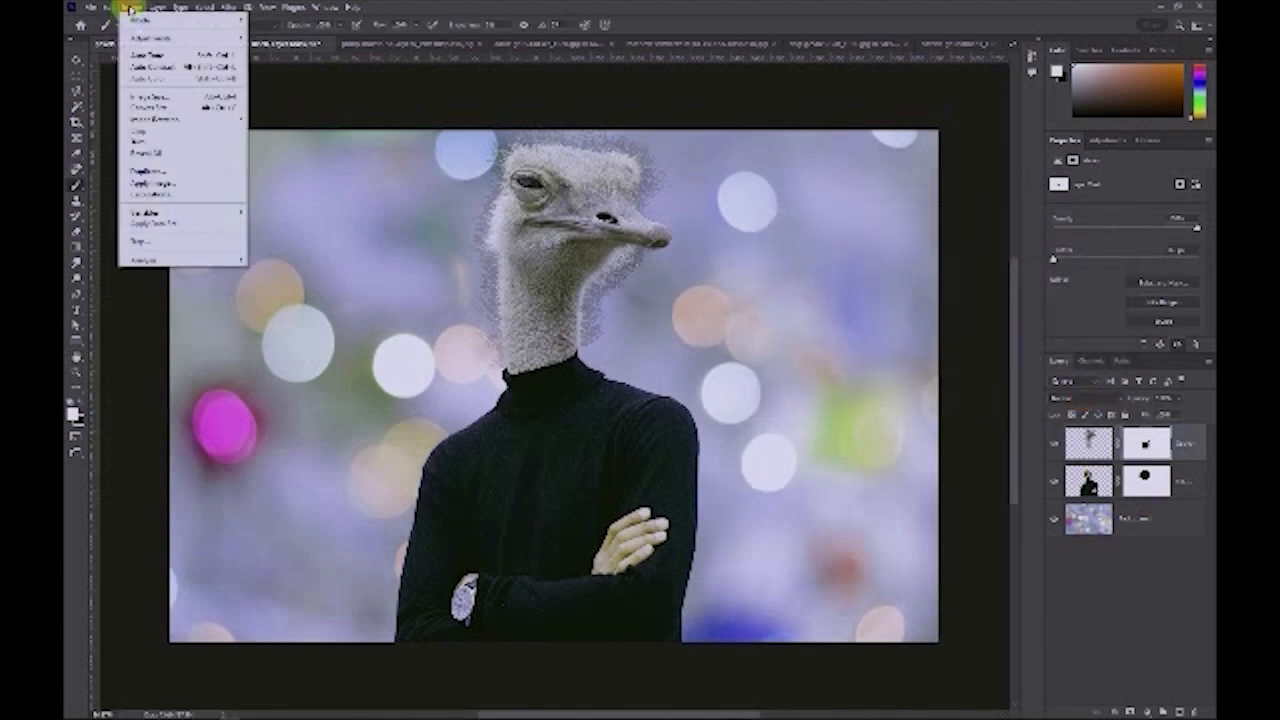
{"action": "left_click", "coordinate": [160, 108]}
{"action": "left_click_drag", "start_coordinate": [274, 120], "coordinate": [903, 186]}
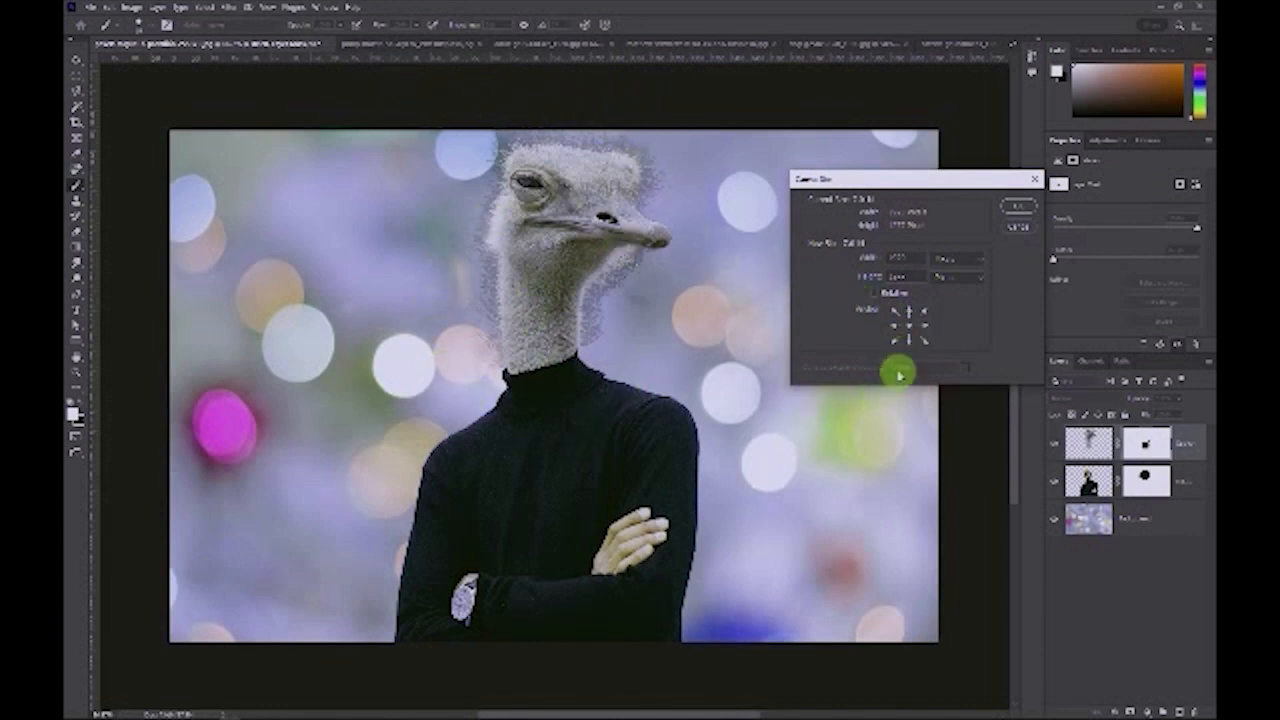
{"action": "left_click", "coordinate": [908, 339]}
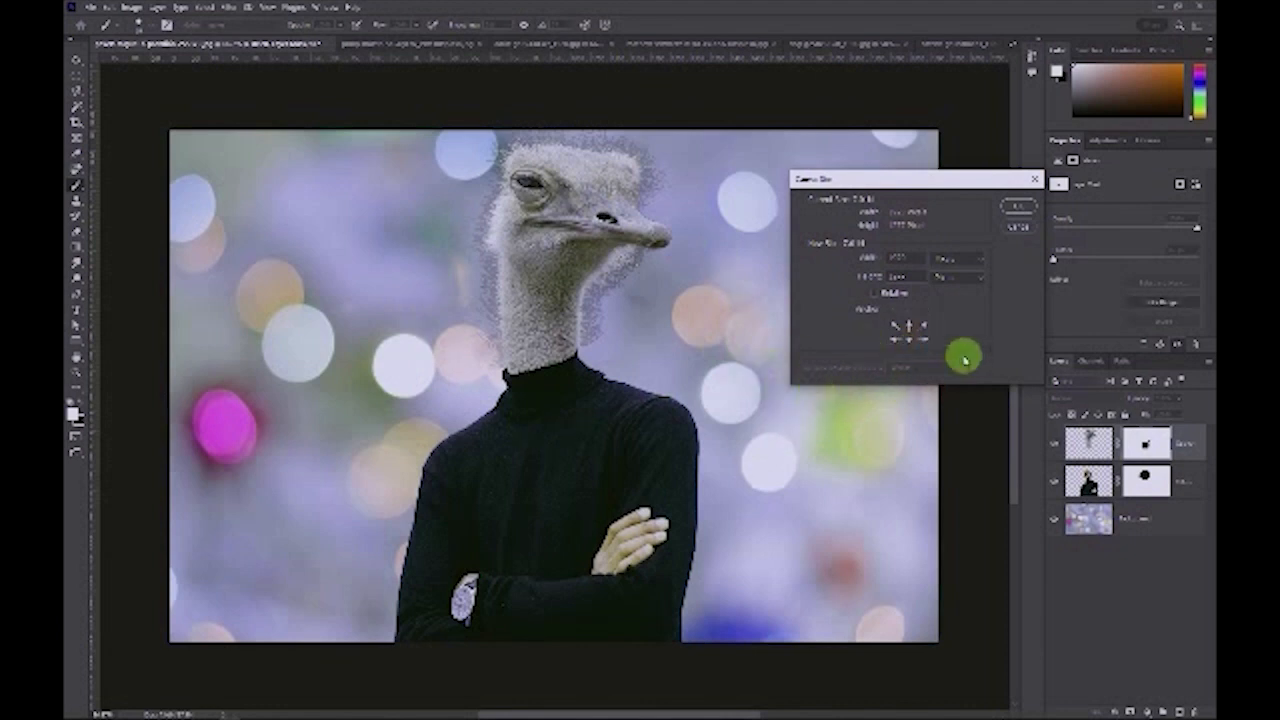
{"action": "left_click", "coordinate": [908, 324]}
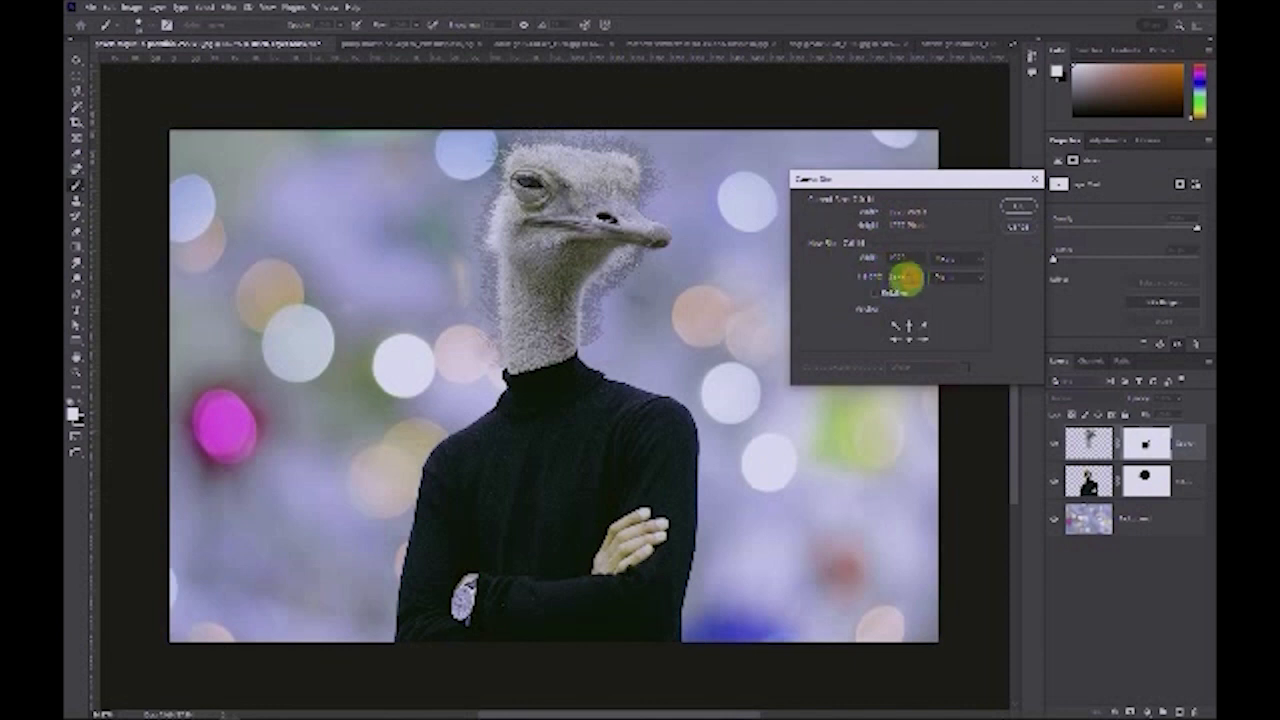
{"action": "left_click_drag", "start_coordinate": [910, 277], "coordinate": [857, 282]}
{"action": "type", "text": "10"}
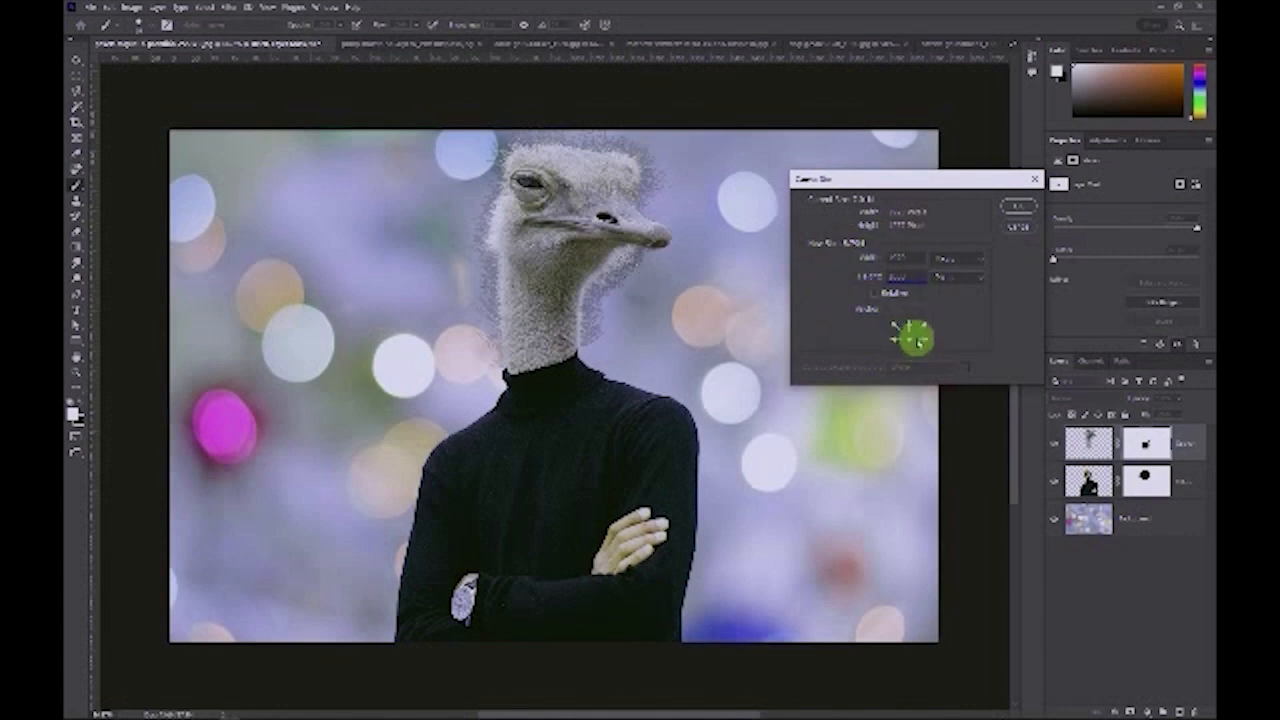
{"action": "left_click", "coordinate": [1020, 208]}
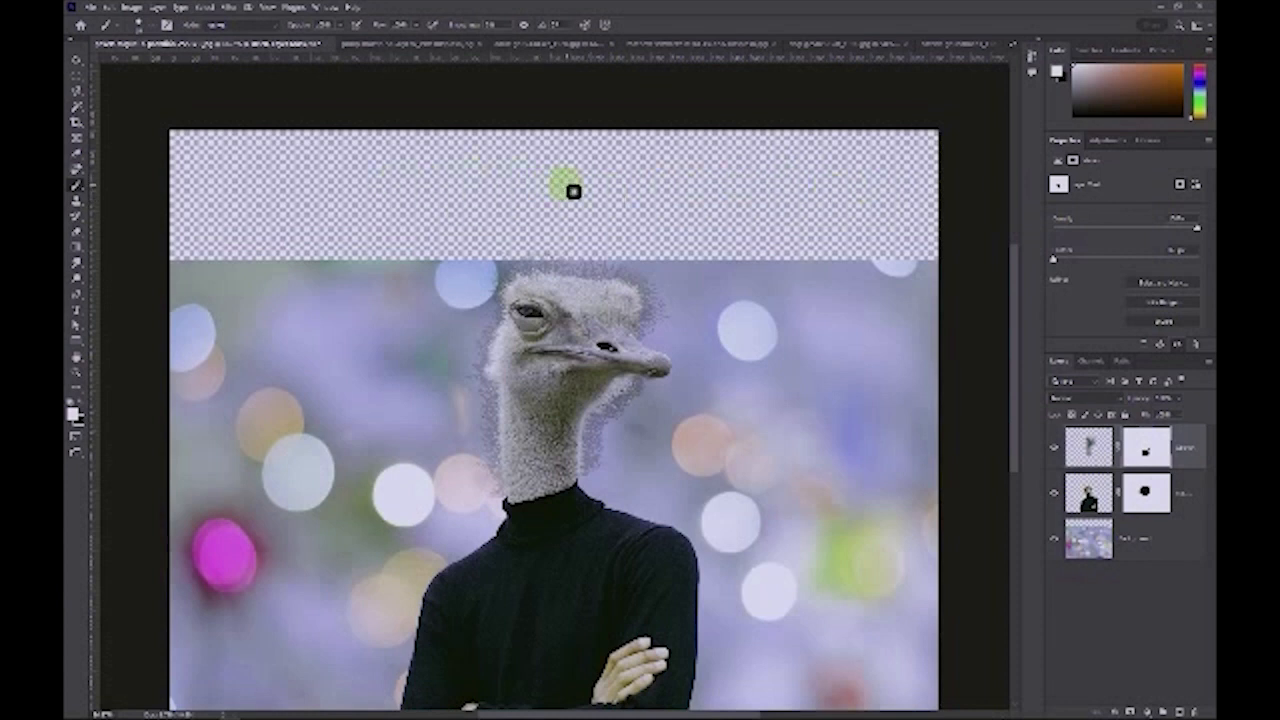
Step: Try to stretch the background layer upward with Free Transform to cover the empty top strip
{"action": "scroll", "coordinate": [621, 205], "scroll_direction": "down", "scroll_amount": 2}
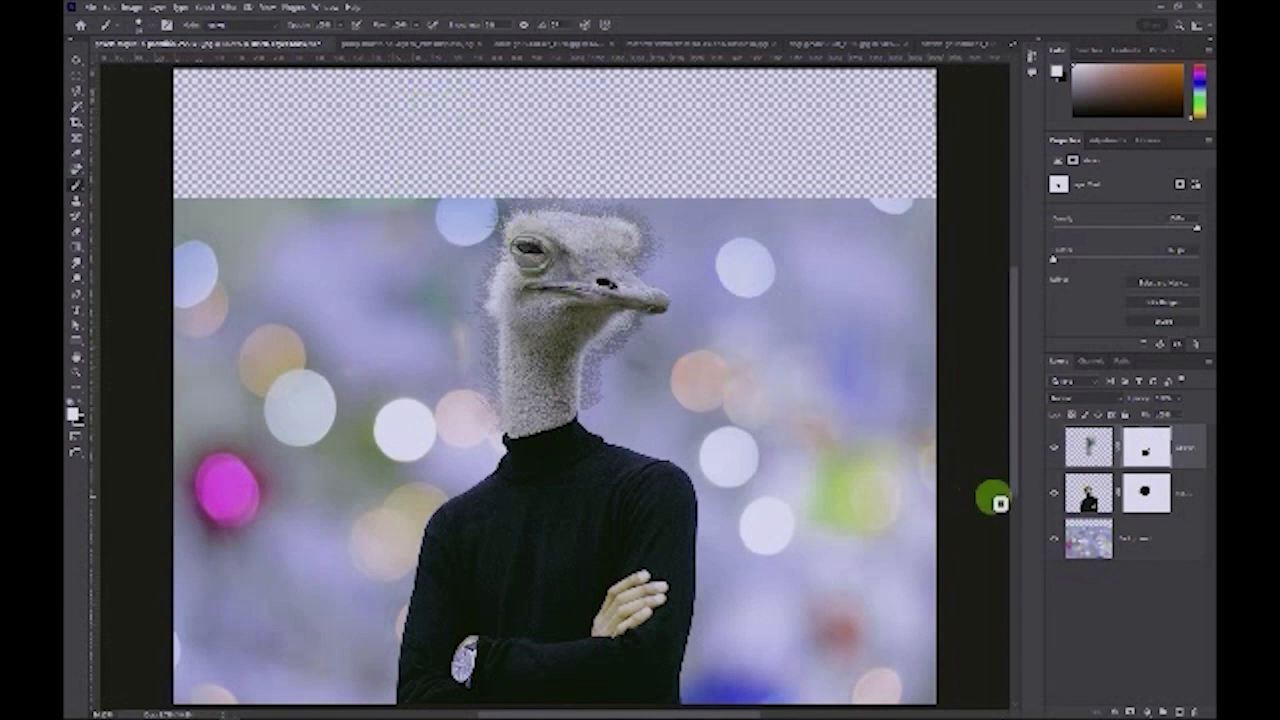
{"action": "left_click", "coordinate": [1172, 540]}
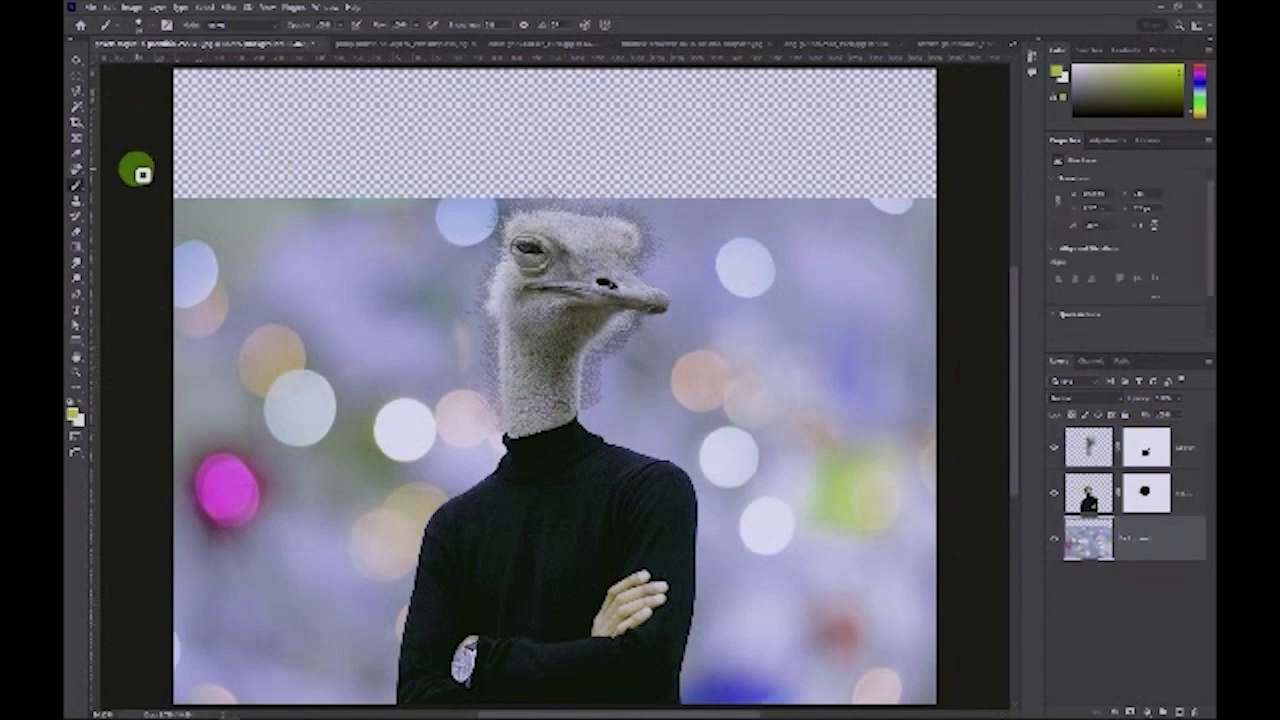
{"action": "left_click", "coordinate": [108, 6]}
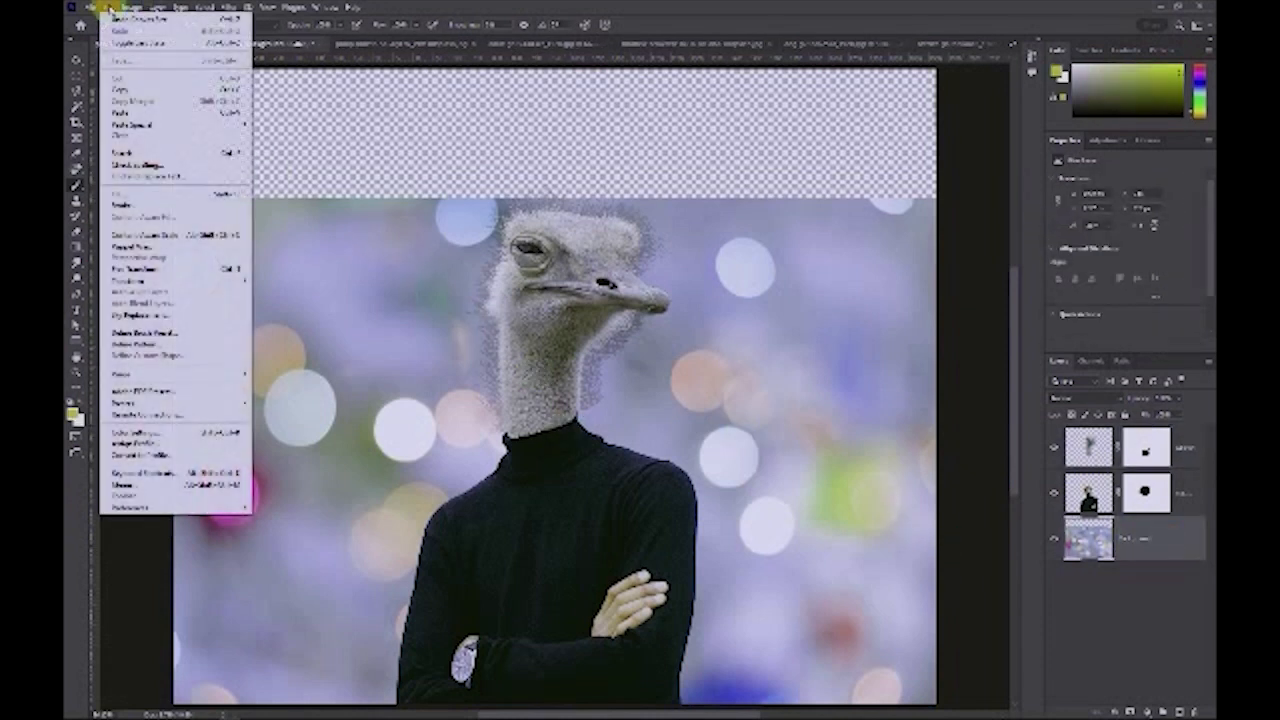
{"action": "mouse_move", "coordinate": [150, 283]}
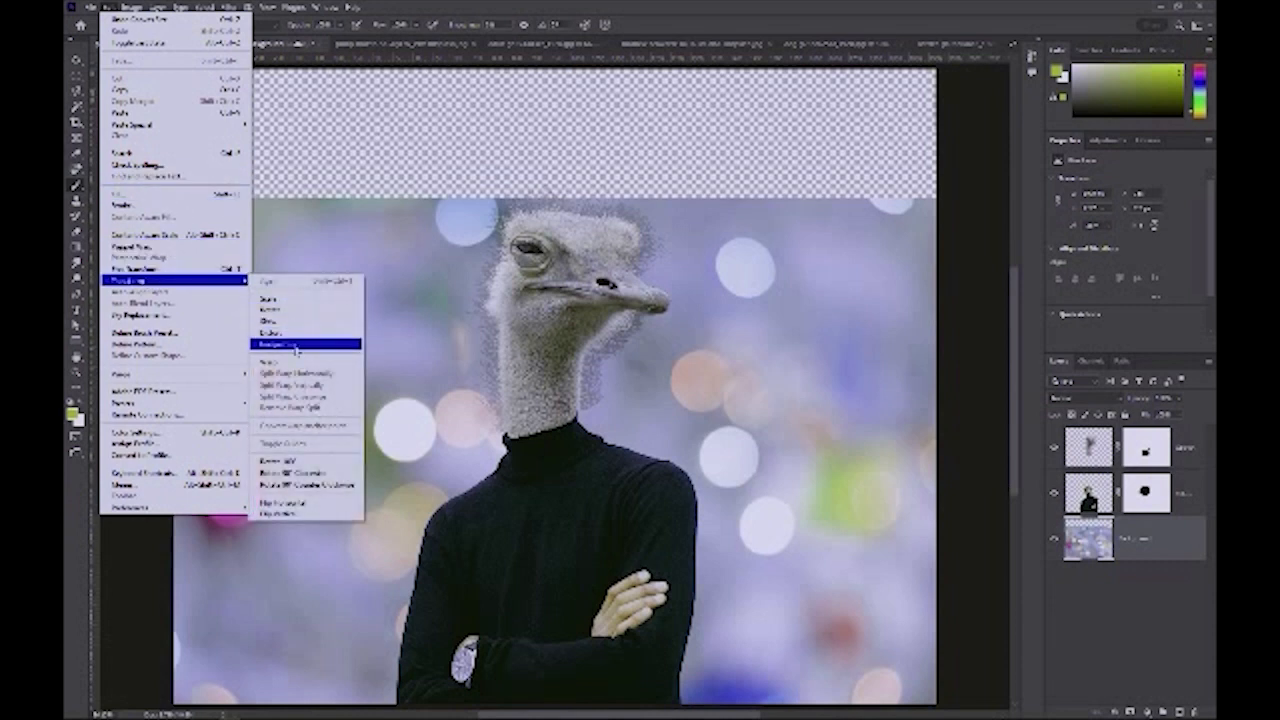
{"action": "left_click", "coordinate": [184, 270]}
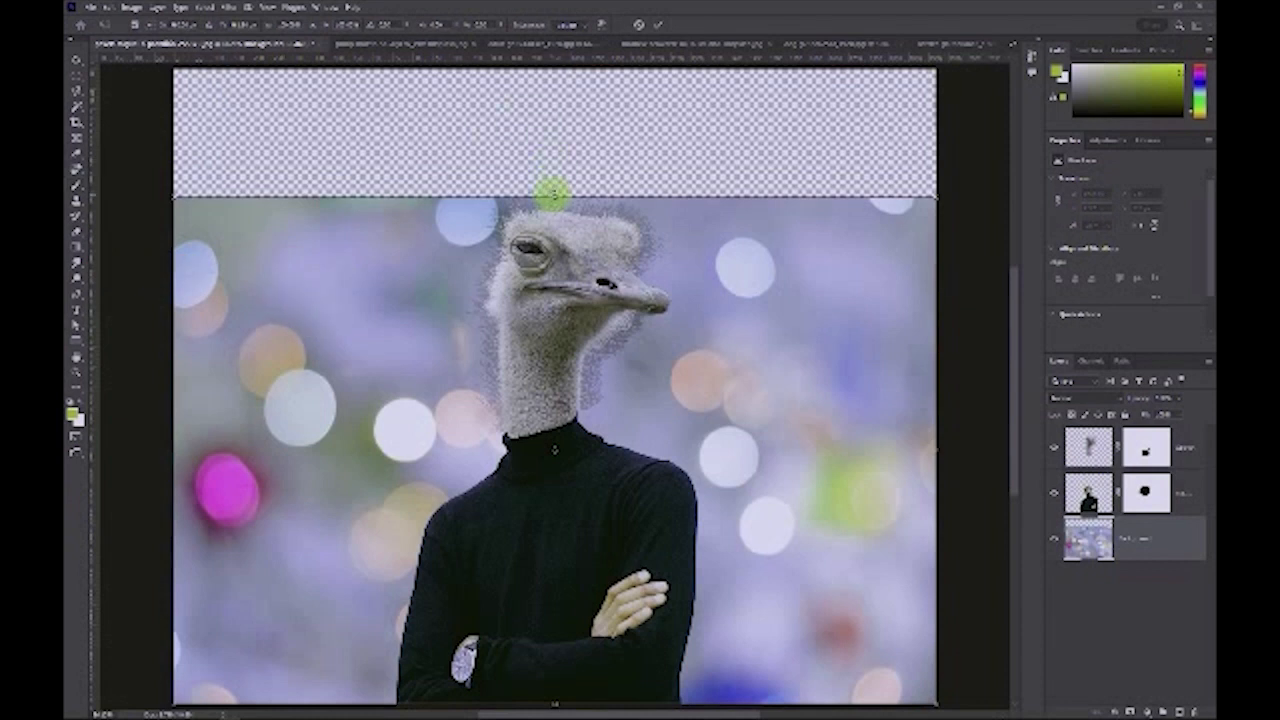
{"action": "left_click_drag", "start_coordinate": [553, 192], "coordinate": [557, 68]}
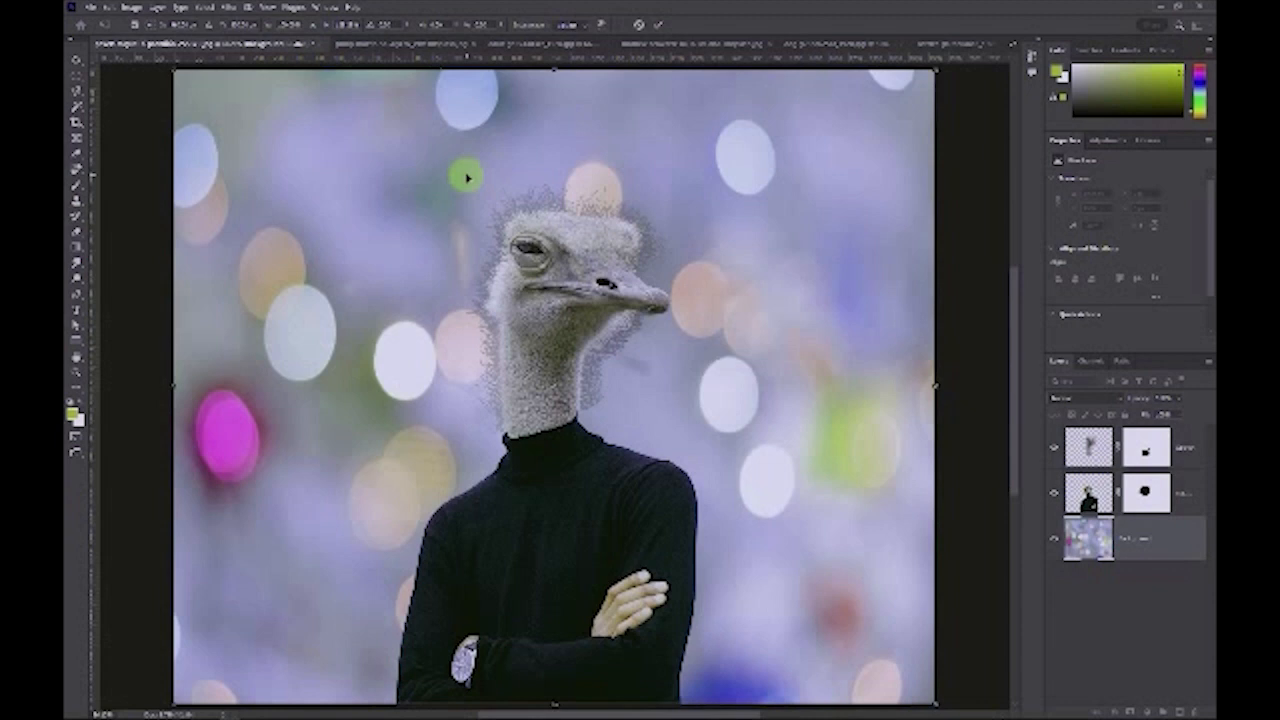
{"action": "key", "text": "ctrl+z"}
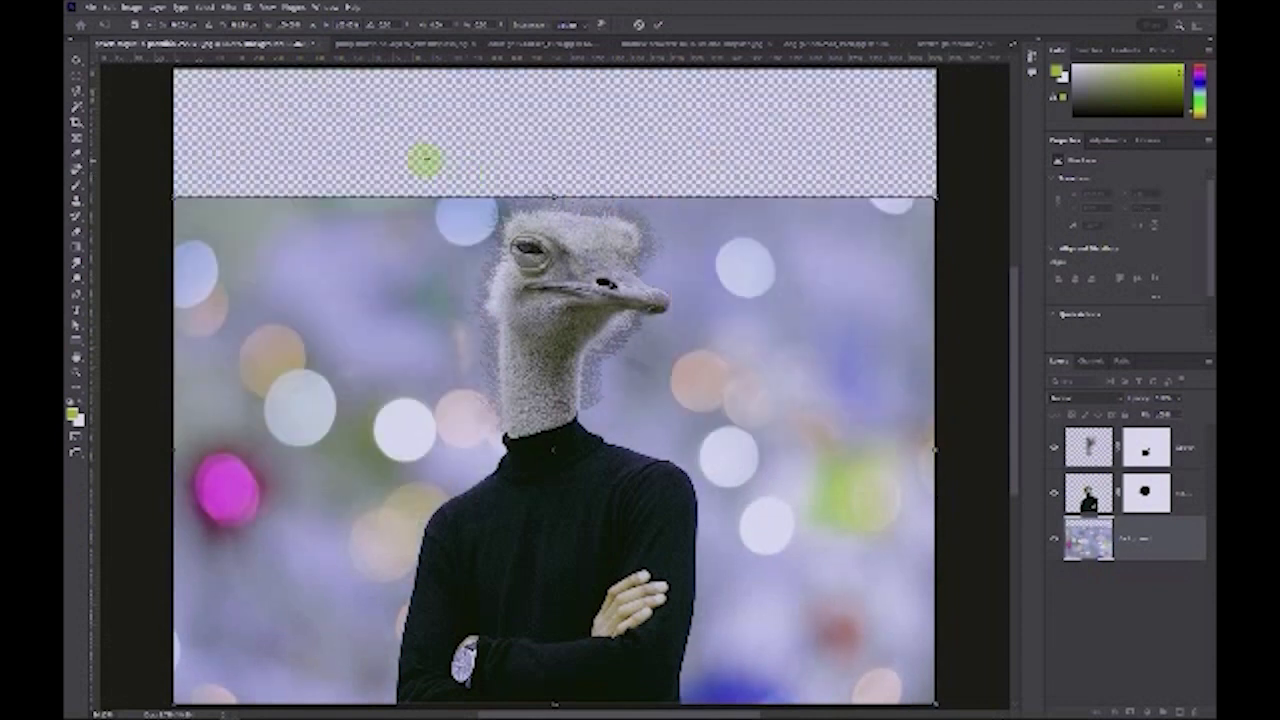
{"action": "key", "text": "Escape"}
Step: Select the empty strip at the top and fill it with Content-Aware, then deselect
{"action": "key", "text": "b"}
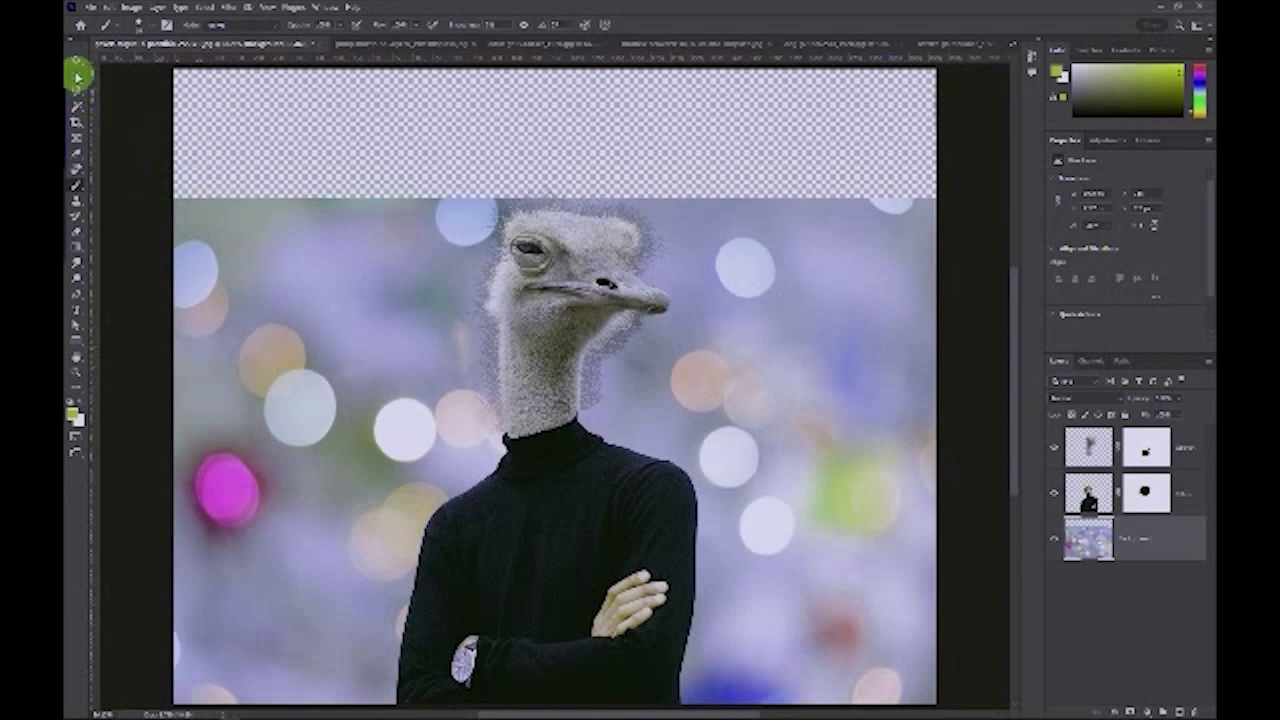
{"action": "left_click_drag", "start_coordinate": [78, 75], "coordinate": [946, 198]}
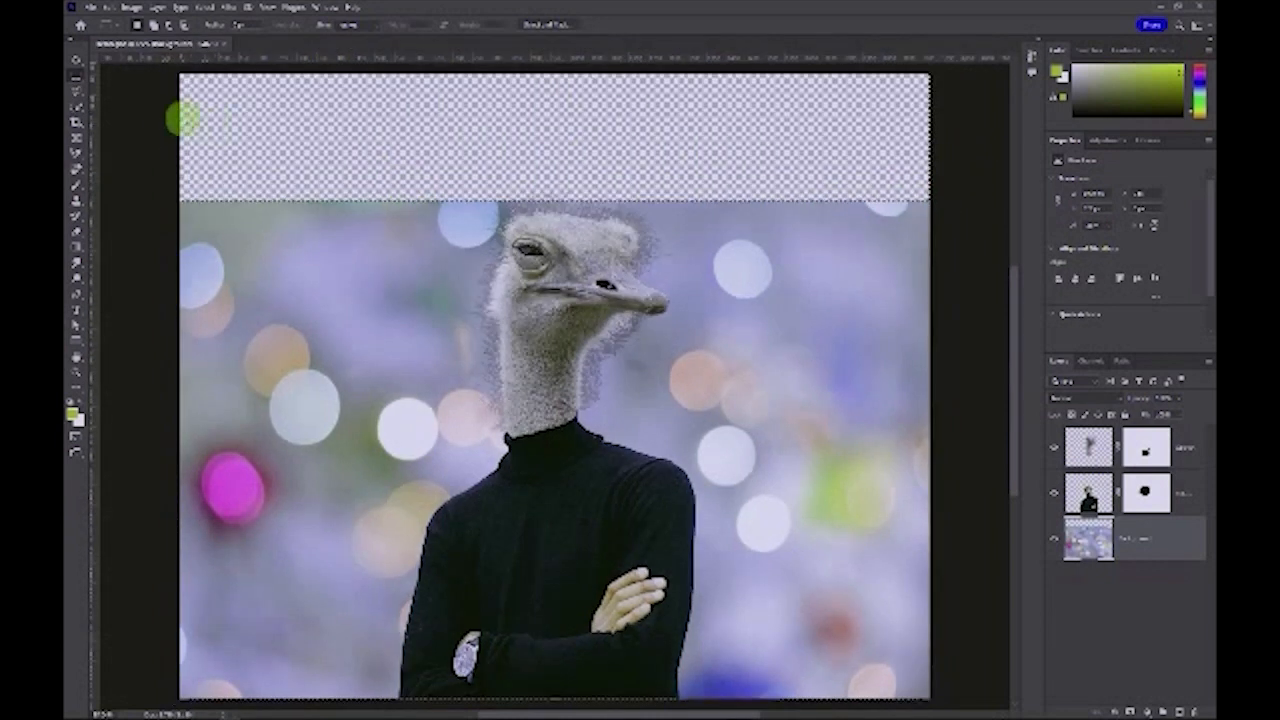
{"action": "left_click", "coordinate": [106, 8]}
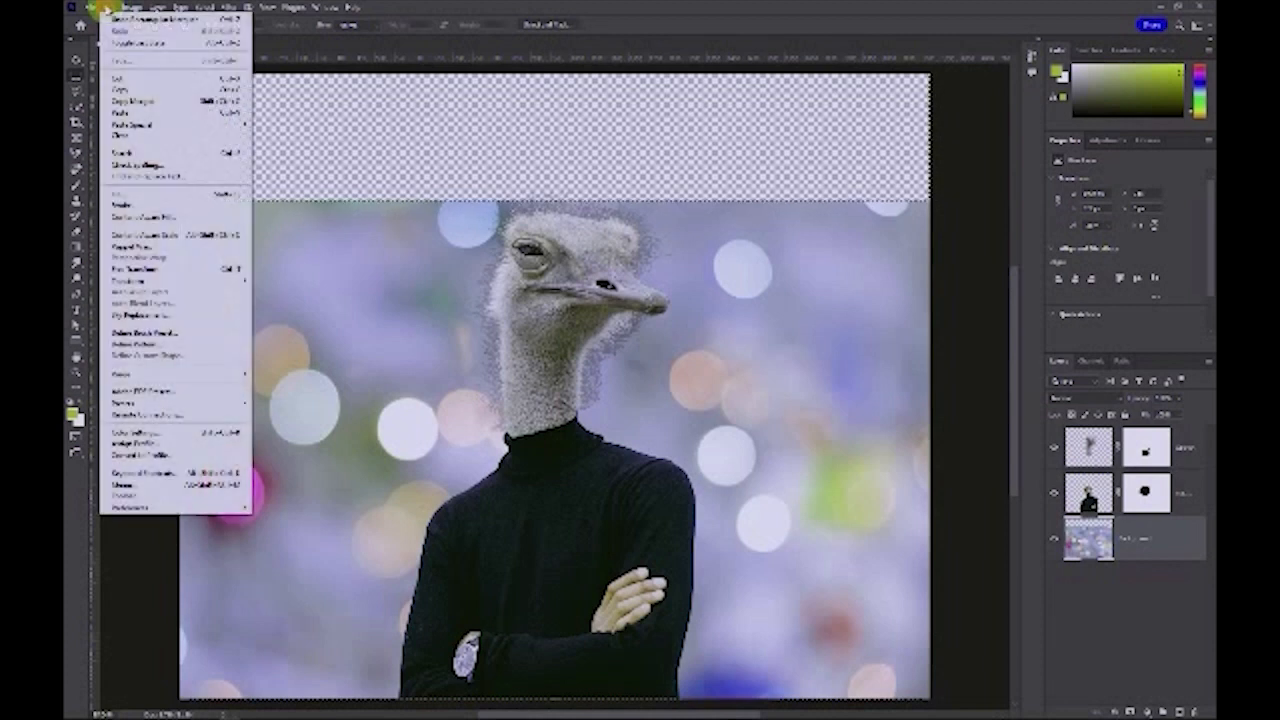
{"action": "left_click", "coordinate": [130, 196]}
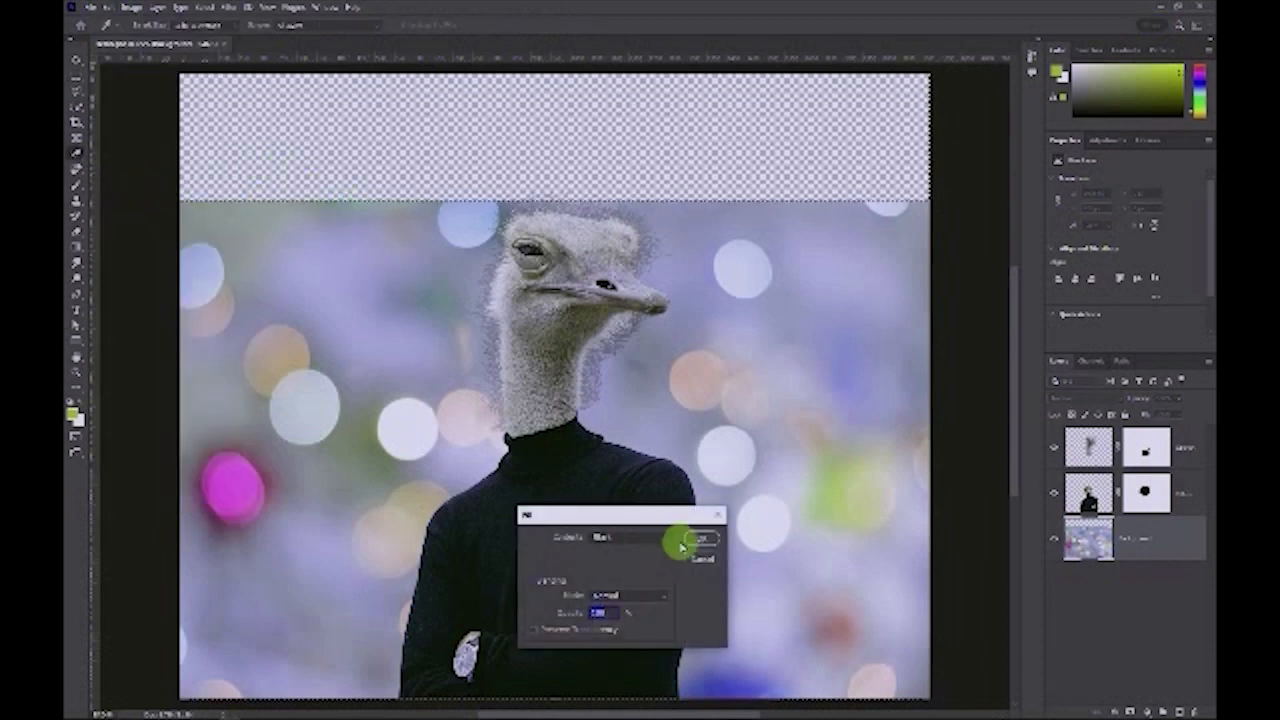
{"action": "left_click_drag", "start_coordinate": [651, 520], "coordinate": [835, 300]}
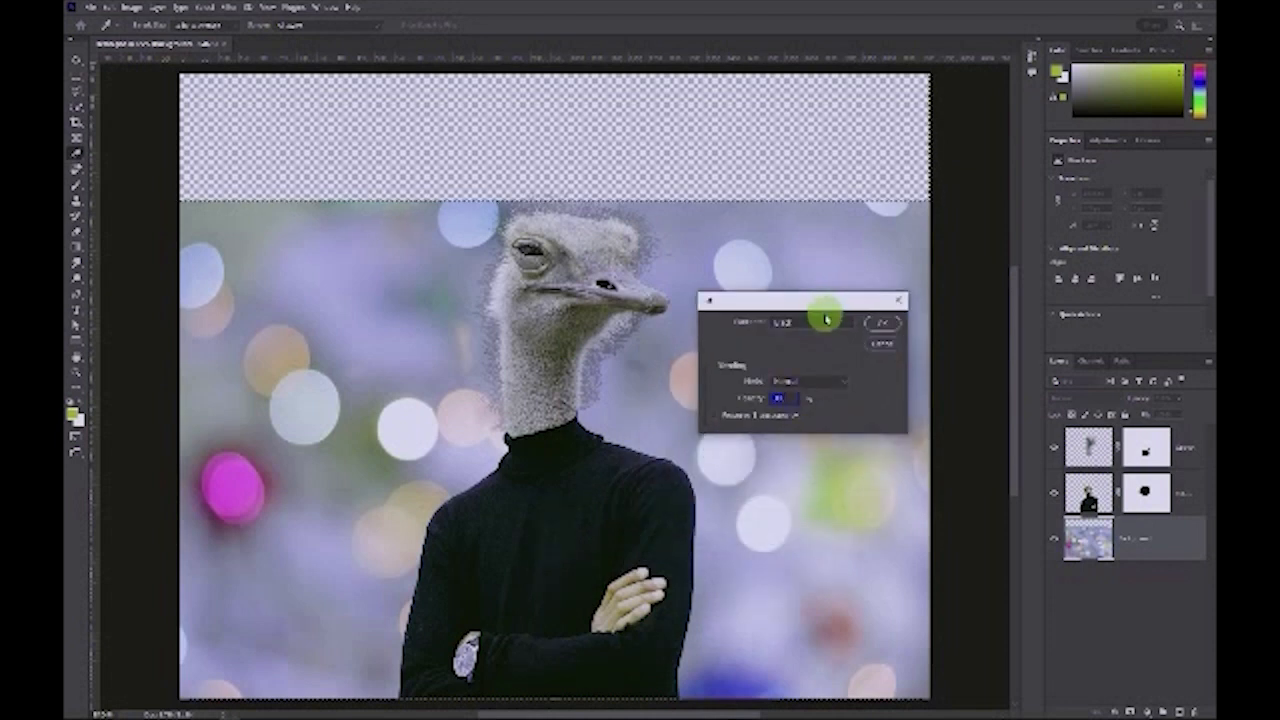
{"action": "left_click", "coordinate": [818, 322]}
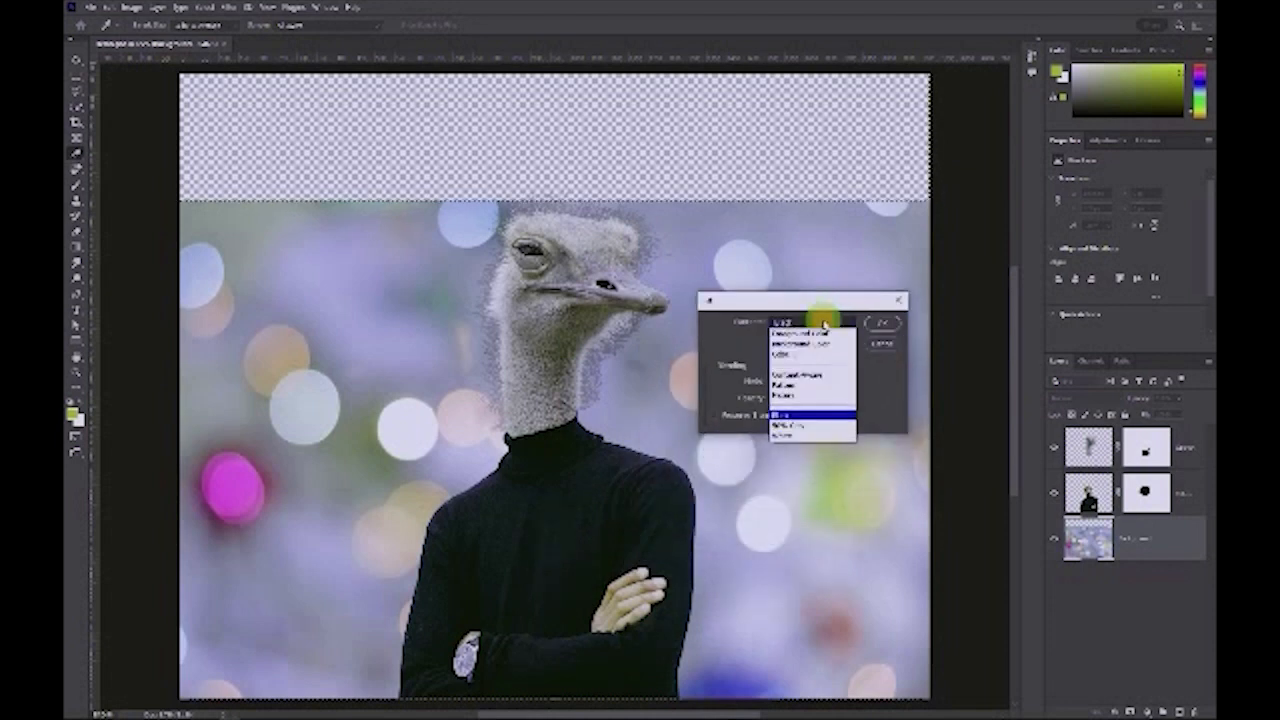
{"action": "left_click", "coordinate": [816, 375]}
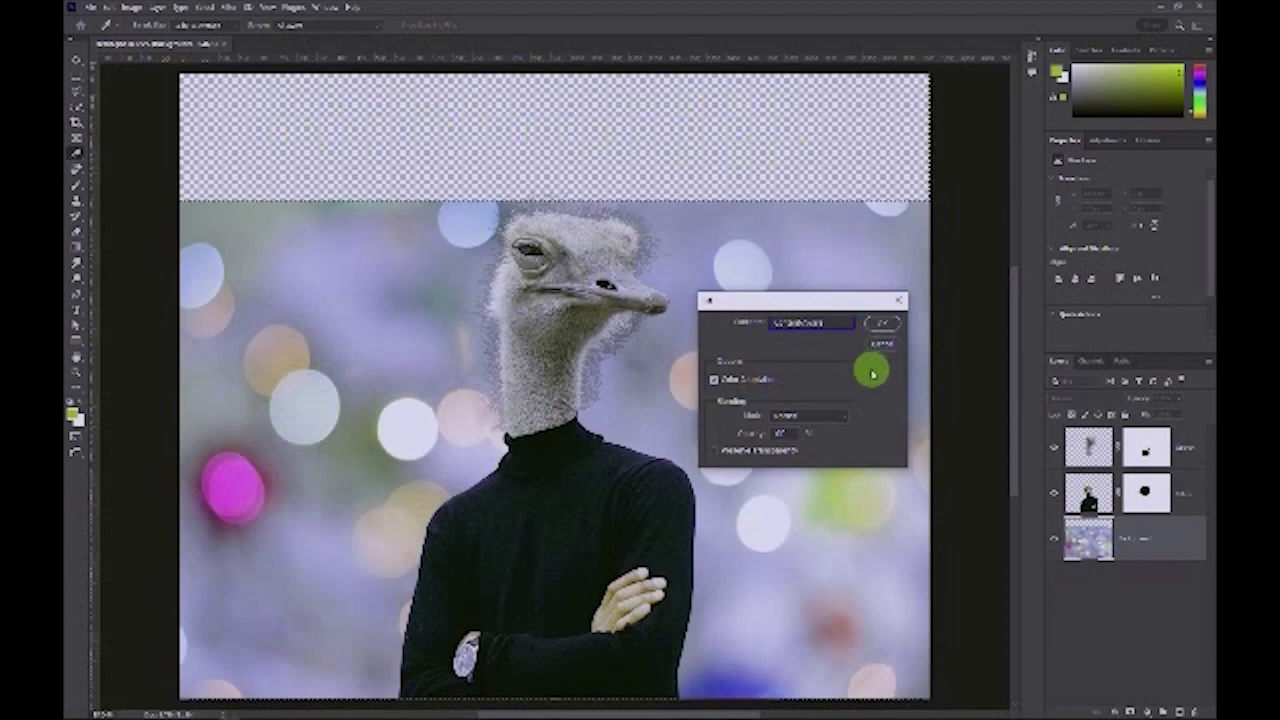
{"action": "left_click", "coordinate": [882, 327]}
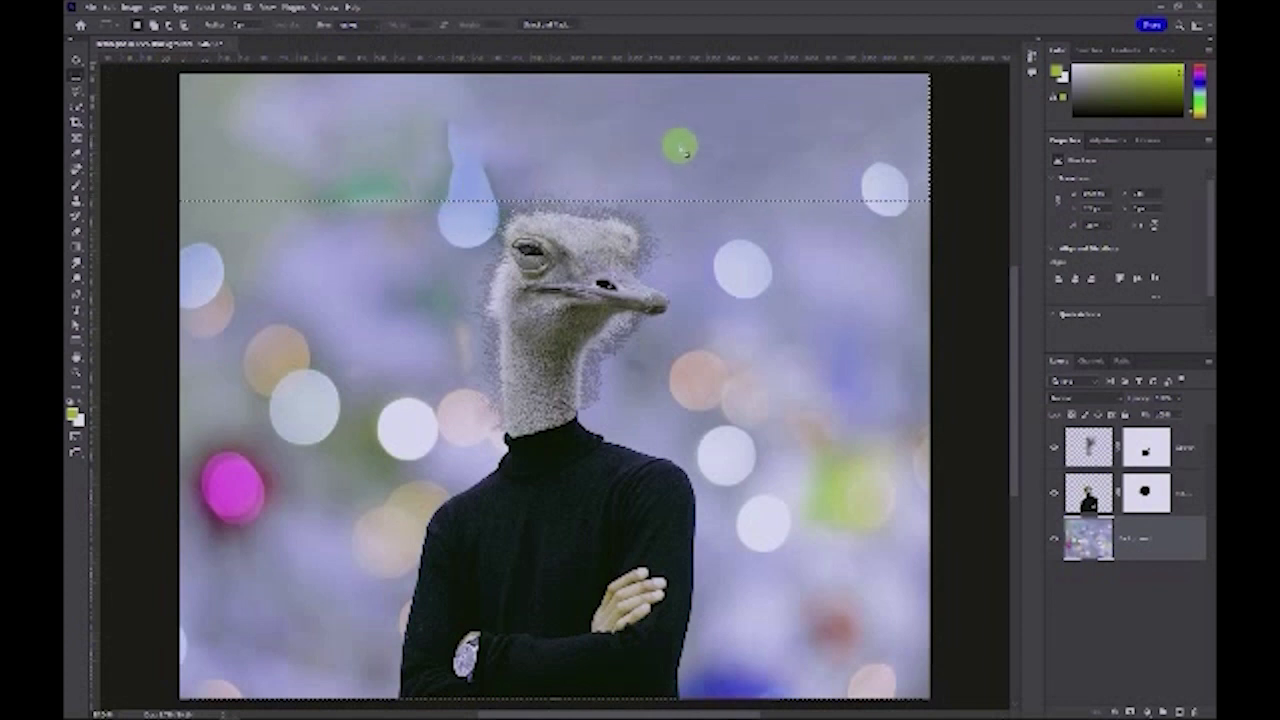
{"action": "key", "text": "ctrl+d"}
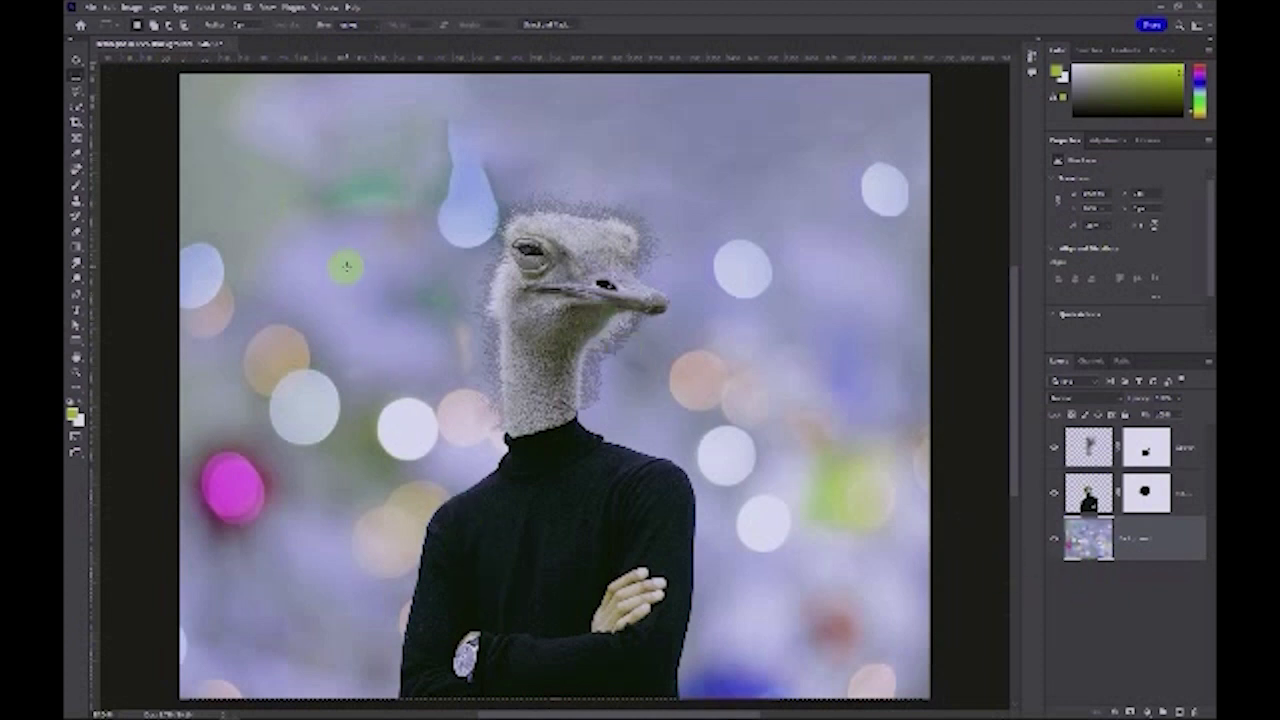
Step: Rotate the background layer 180°
{"action": "left_click", "coordinate": [103, 7]}
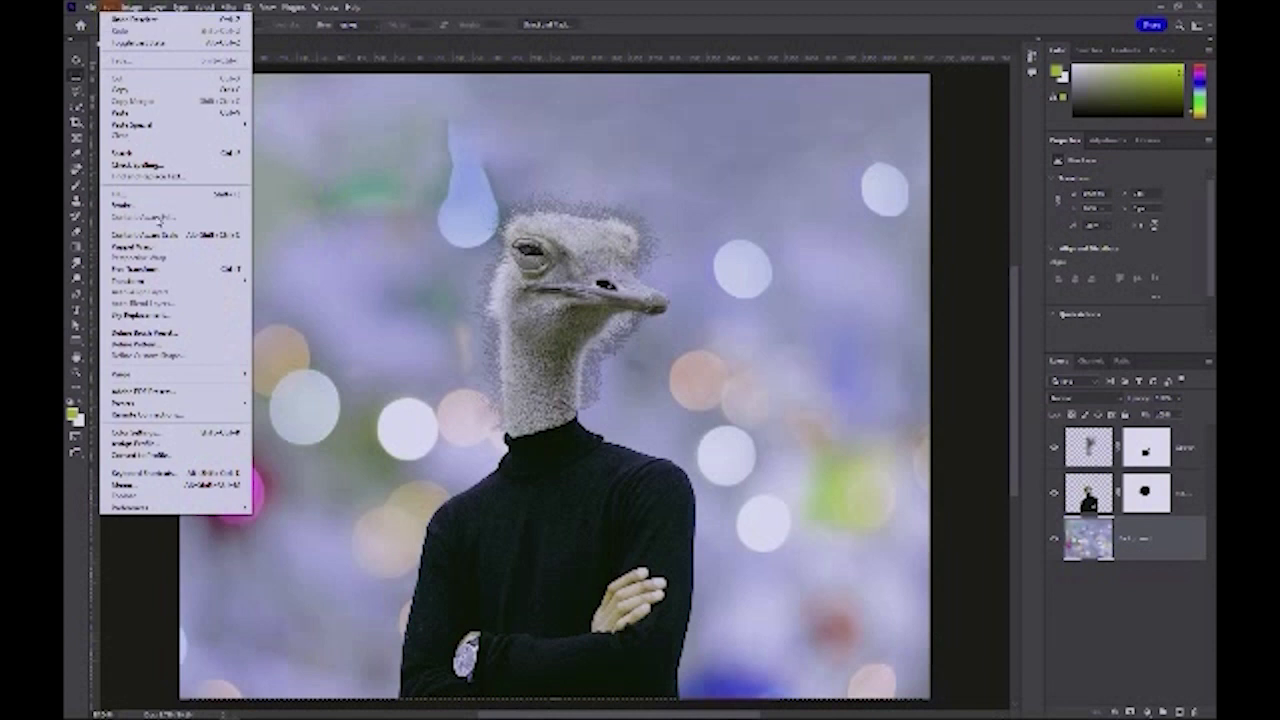
{"action": "mouse_move", "coordinate": [157, 281]}
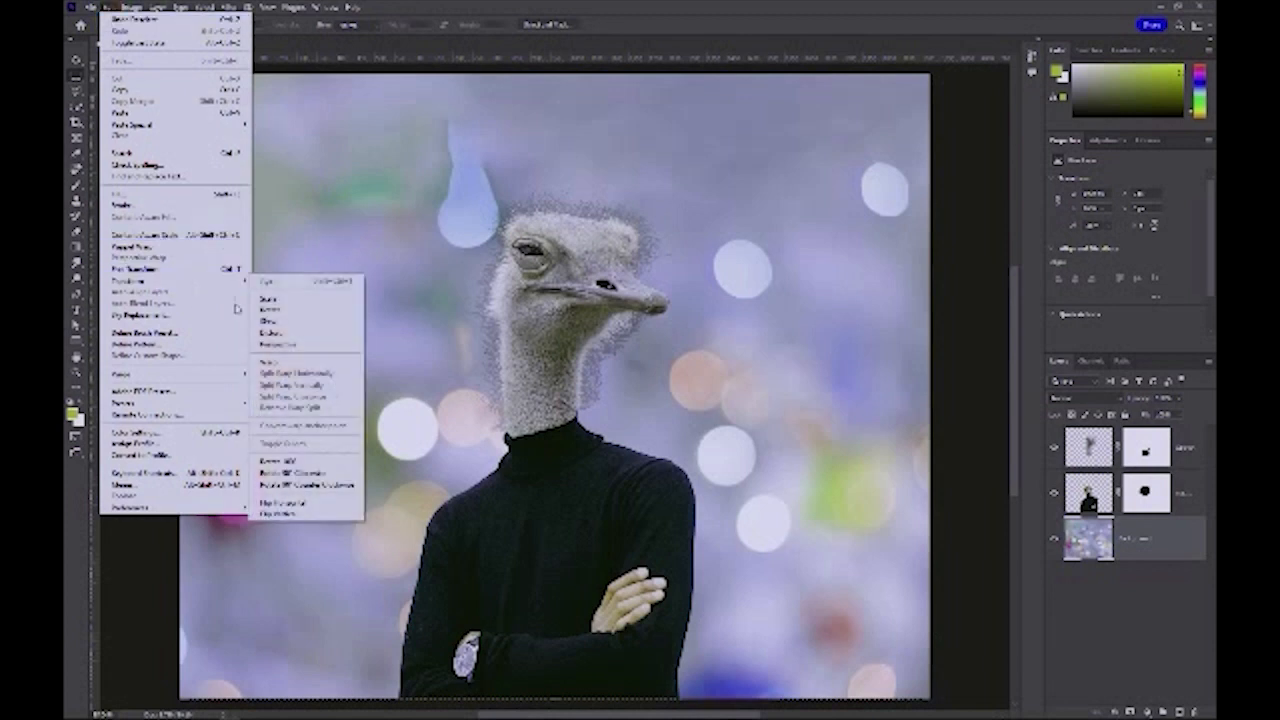
{"action": "left_click", "coordinate": [308, 464]}
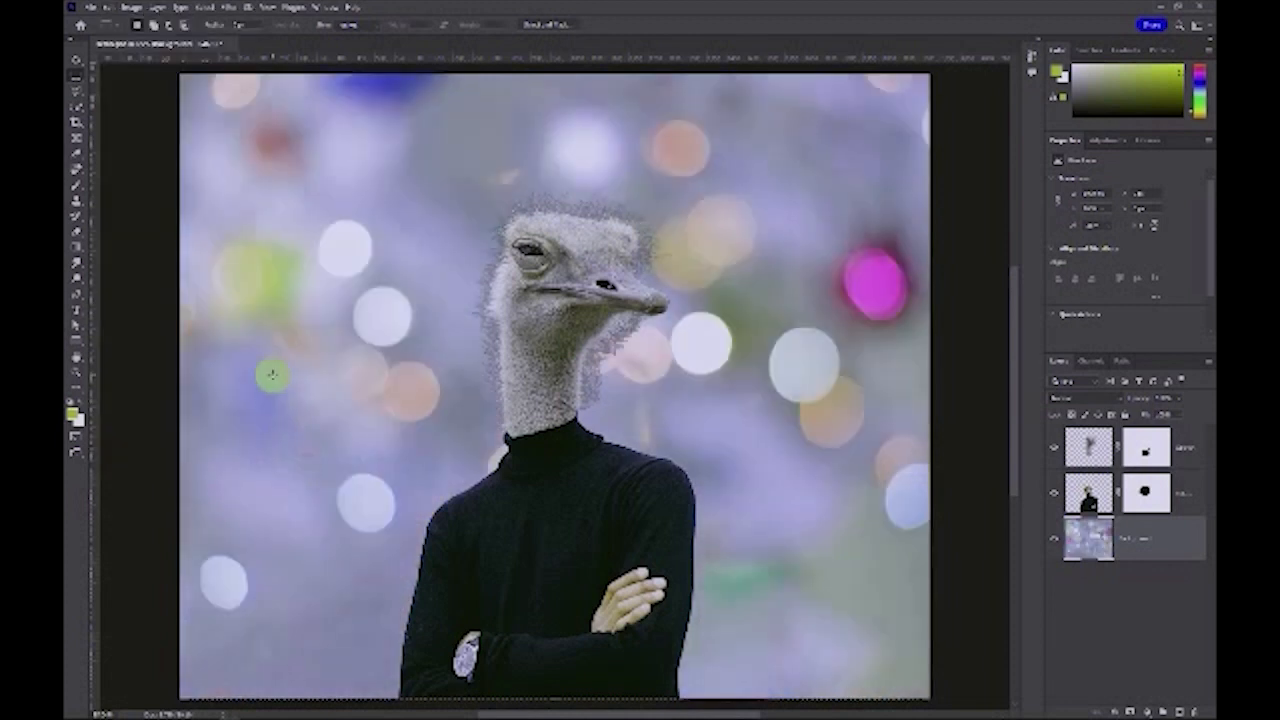